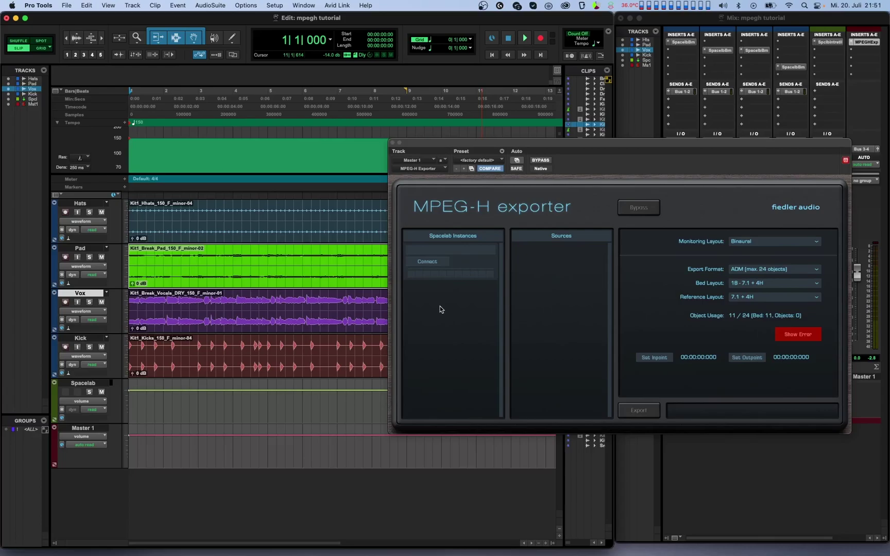
# Step: Name the exporter's instance "Spacelab 1" and check the matching instance name in the Spacelab Interstellar reverb settings
pyautogui.click(447, 248)
pyautogui.write('Spacelab 1')
pyautogui.click(824, 44)
pyautogui.click(824, 45)
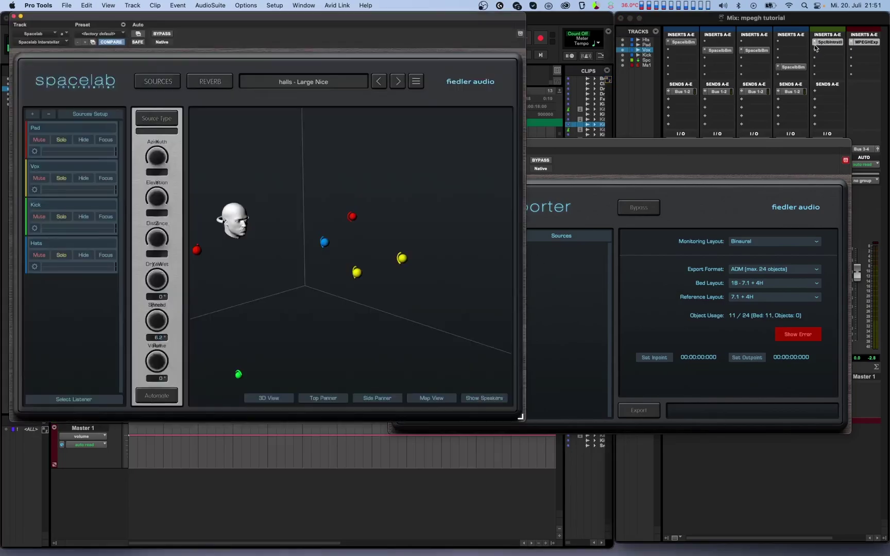
pyautogui.click(200, 81)
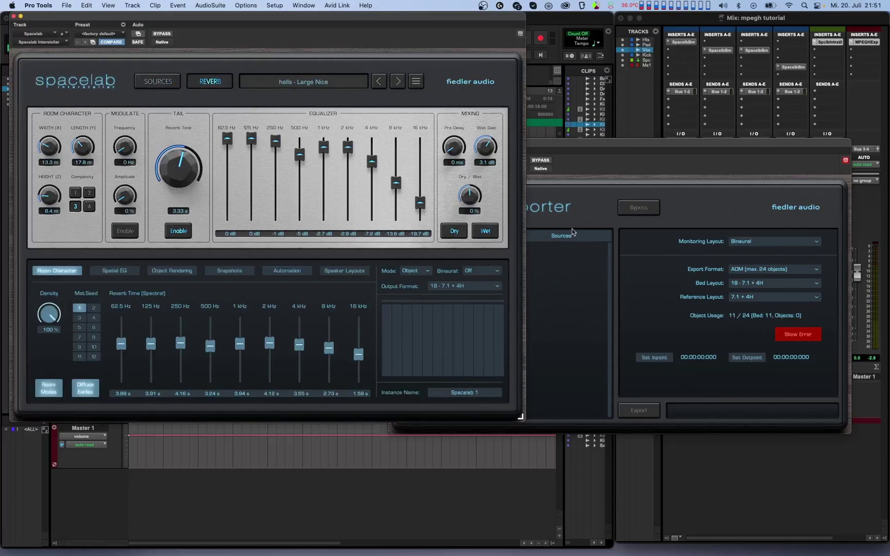
pyautogui.click(603, 148)
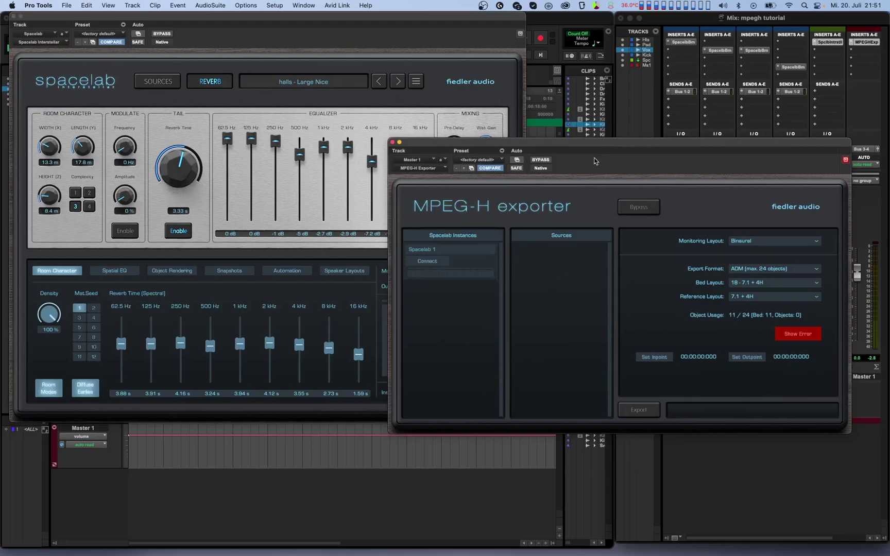
# Step: Connect the Spacelab 1 instance to the MPEG-H exporter, play the session, and reposition the exporter window beside Spacelab and the mixer
pyautogui.click(426, 264)
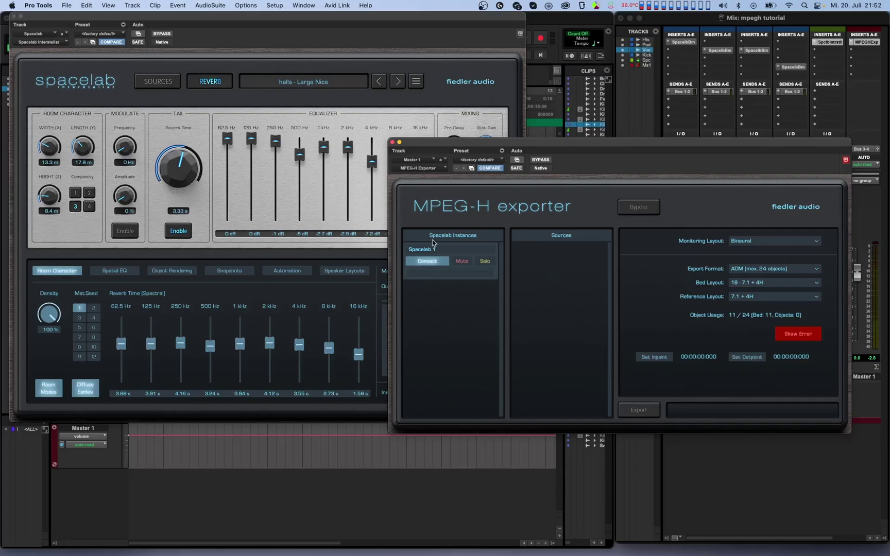
pyautogui.press('space')
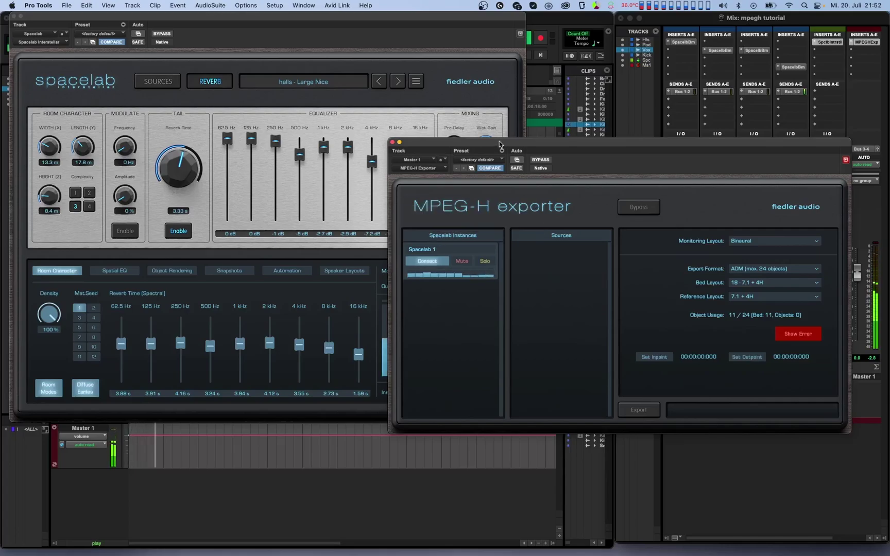
pyautogui.moveTo(500, 144); pyautogui.dragTo(398, 212)
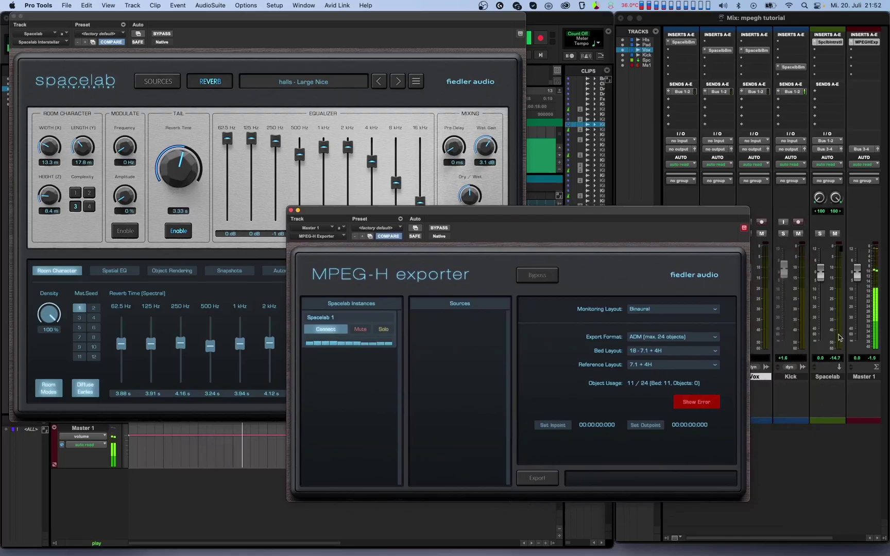
pyautogui.moveTo(560, 216); pyautogui.dragTo(775, 198)
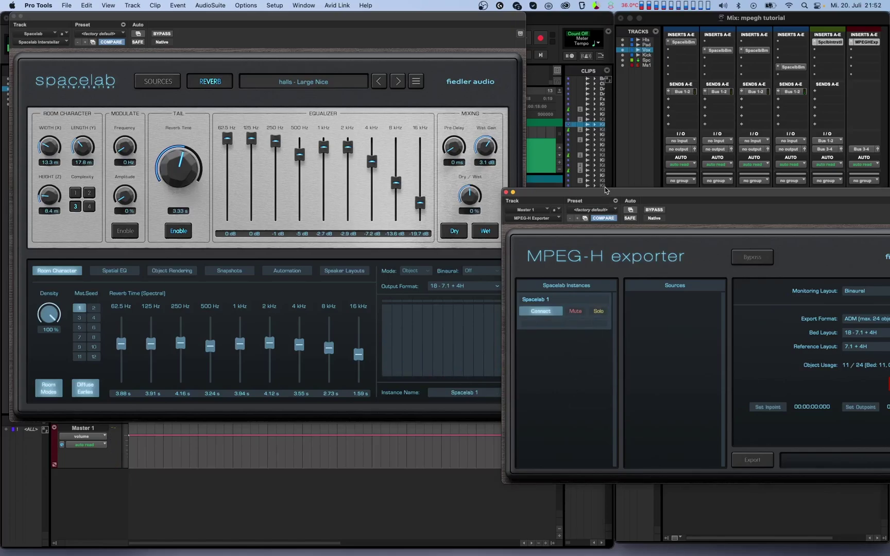
pyautogui.moveTo(606, 194); pyautogui.dragTo(506, 193)
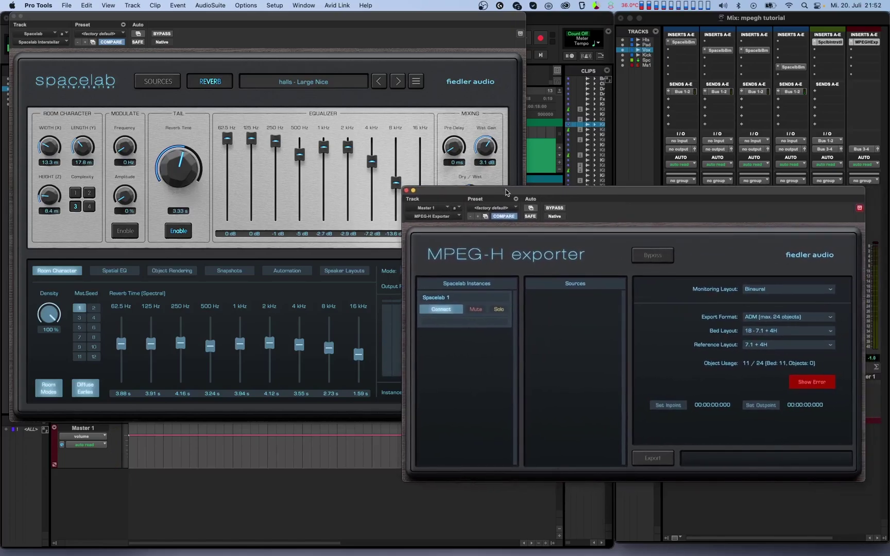
# Step: Set the exporter's bed layout to 10 - Auro 10.0 and check the output format in Spacelab
pyautogui.click(767, 333)
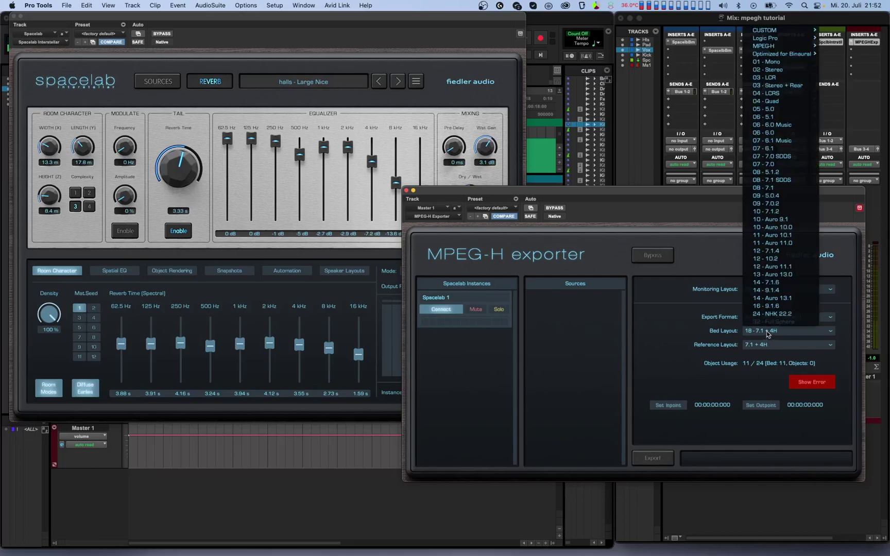
pyautogui.click(788, 232)
pyautogui.click(375, 298)
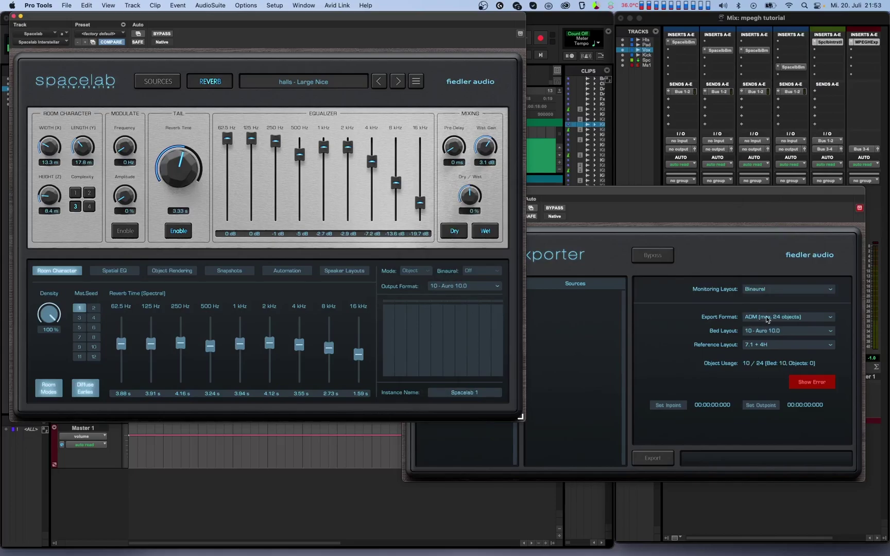
# Step: Return the bed layout to the MPEG-H 18 - 7.1 + 4H format and check Spacelab's output format again
pyautogui.click(767, 319)
pyautogui.click(793, 331)
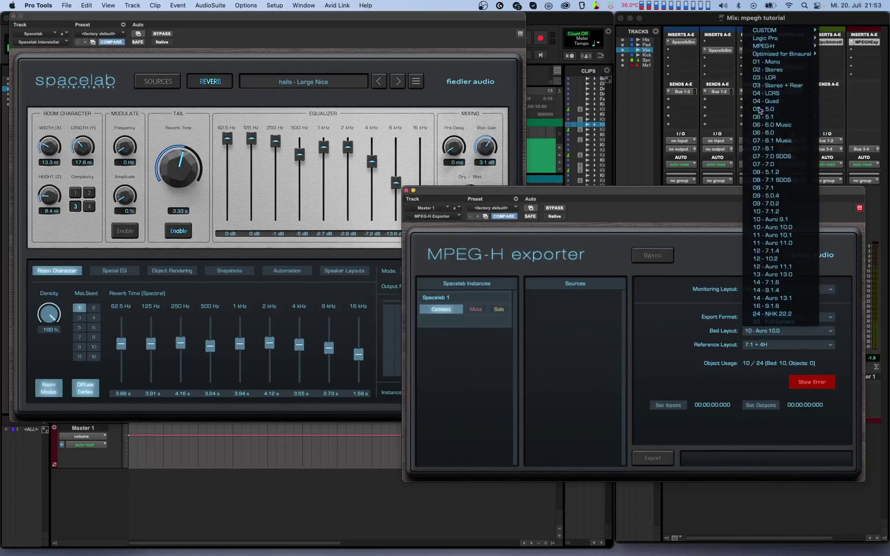
pyautogui.moveTo(767, 46)
pyautogui.click(716, 183)
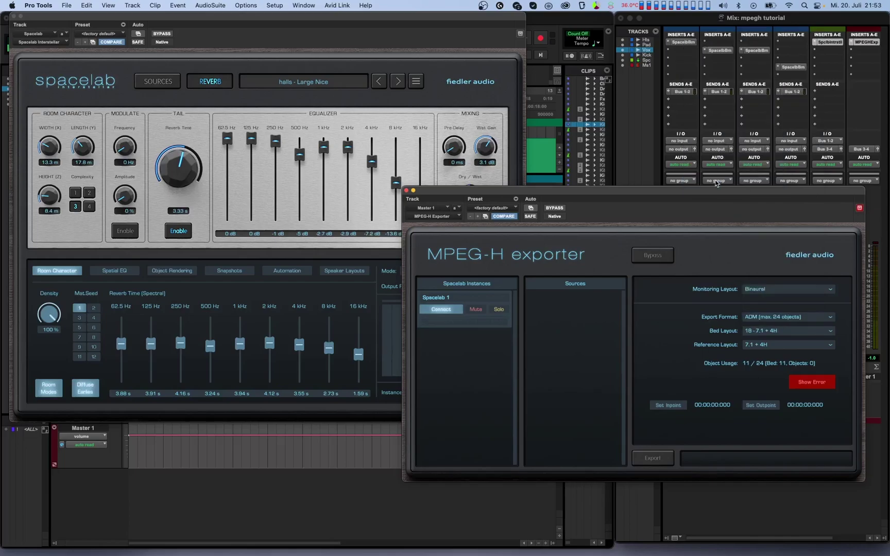
pyautogui.click(376, 315)
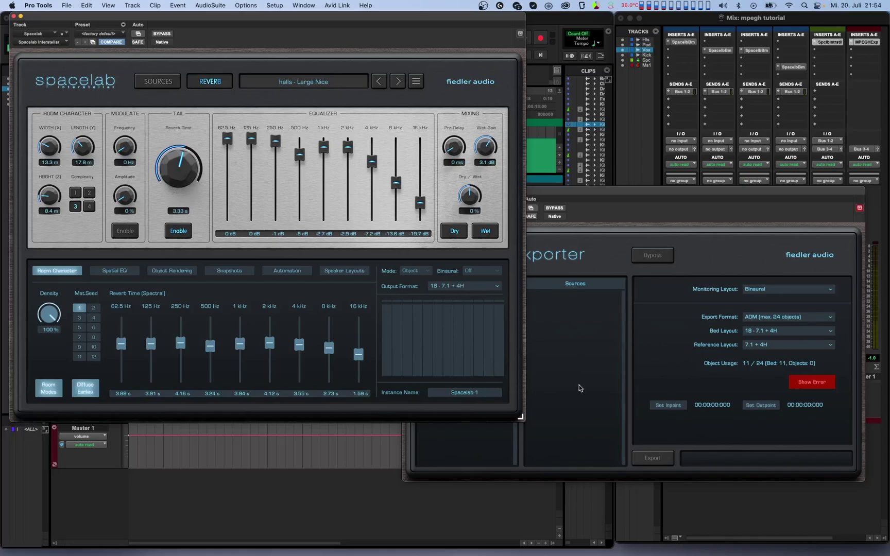
# Step: Try the mute and solo switches of the Spacelab 1 instance in the exporter
pyautogui.click(603, 382)
pyautogui.click(477, 309)
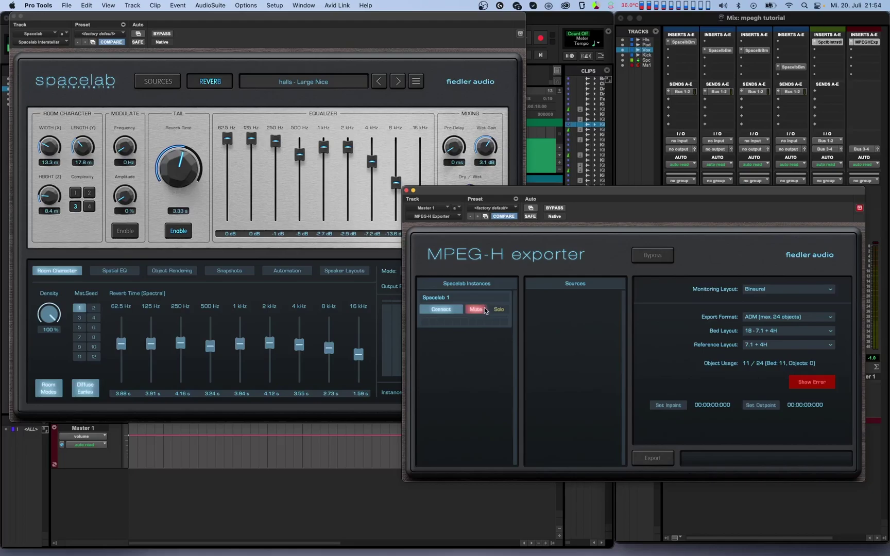
pyautogui.click(495, 309)
pyautogui.click(482, 309)
pyautogui.click(495, 309)
# Step: Show the sources of the Spacelab 1 instance and separate the Vox source for ADM export
pyautogui.click(495, 324)
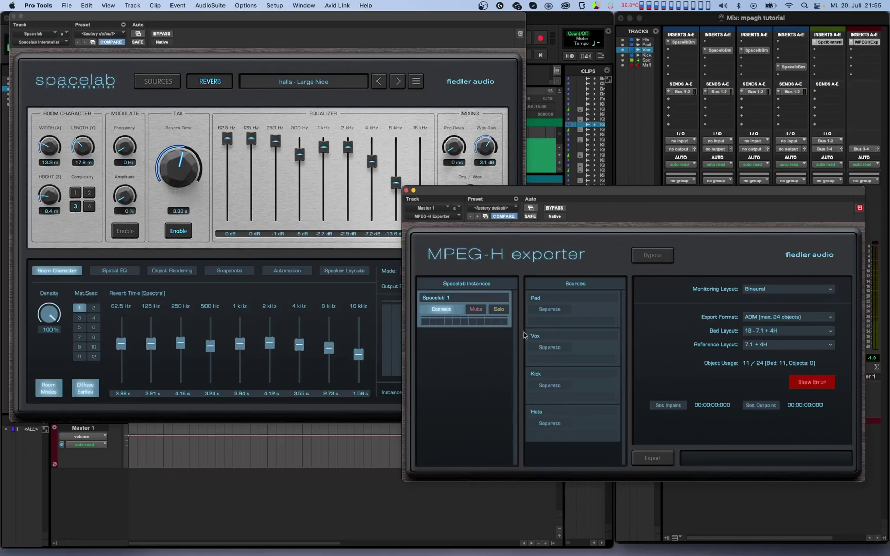
pyautogui.click(551, 349)
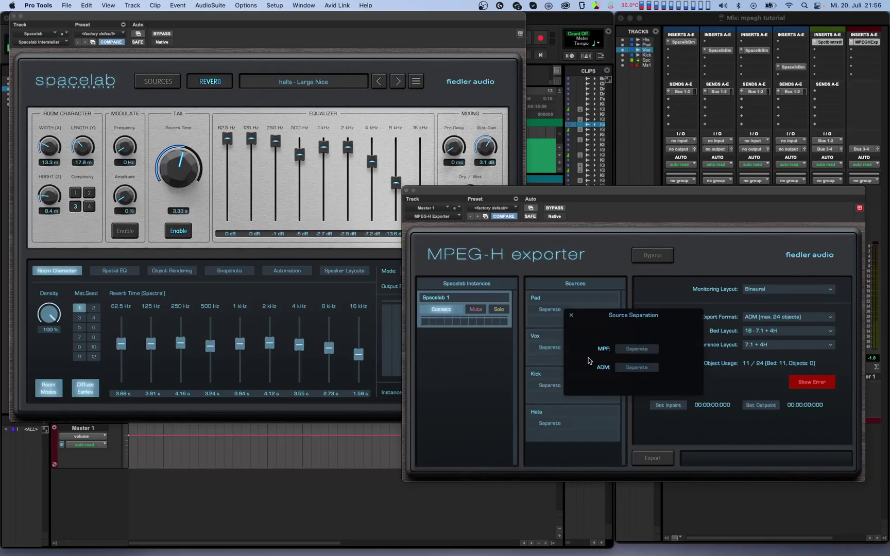
pyautogui.click(629, 368)
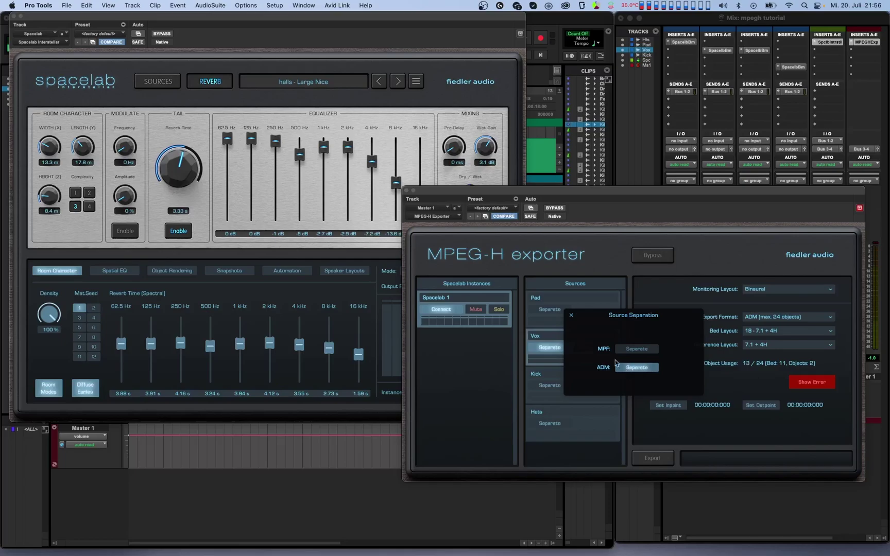
pyautogui.click(571, 315)
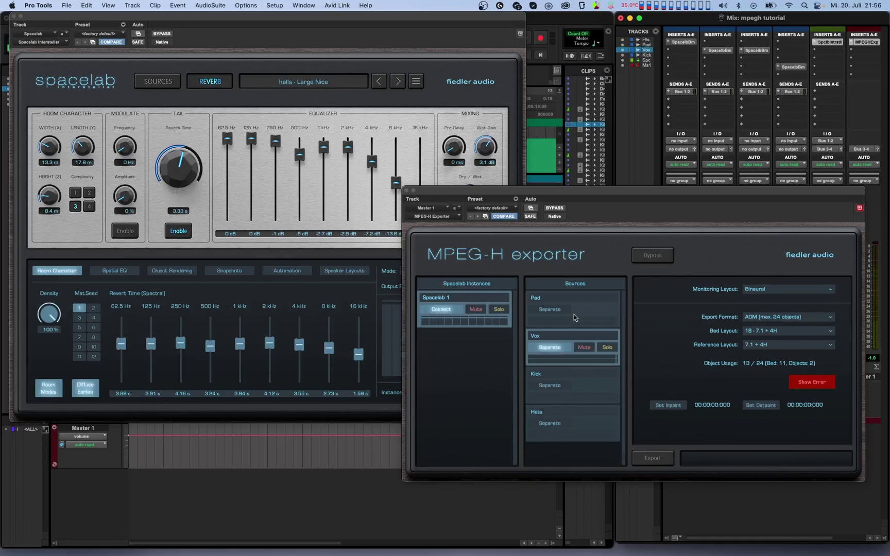
# Step: Try the mute and solo switches of the separated Vox source
pyautogui.click(585, 347)
pyautogui.click(598, 349)
pyautogui.click(584, 348)
pyautogui.click(606, 347)
# Step: Keep the monitoring layout at Binaural, and try the MPF export format before switching back to ADM
pyautogui.click(764, 291)
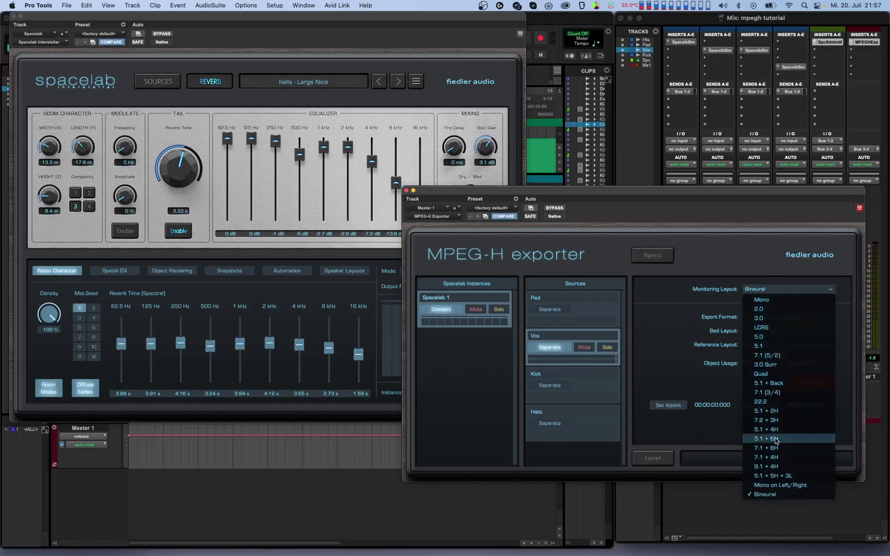
pyautogui.click(779, 494)
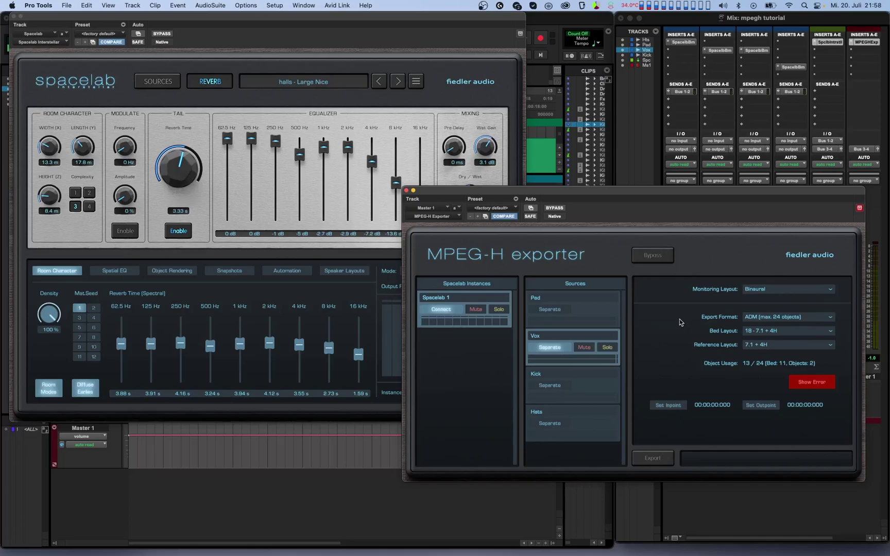
pyautogui.click(782, 316)
pyautogui.click(784, 336)
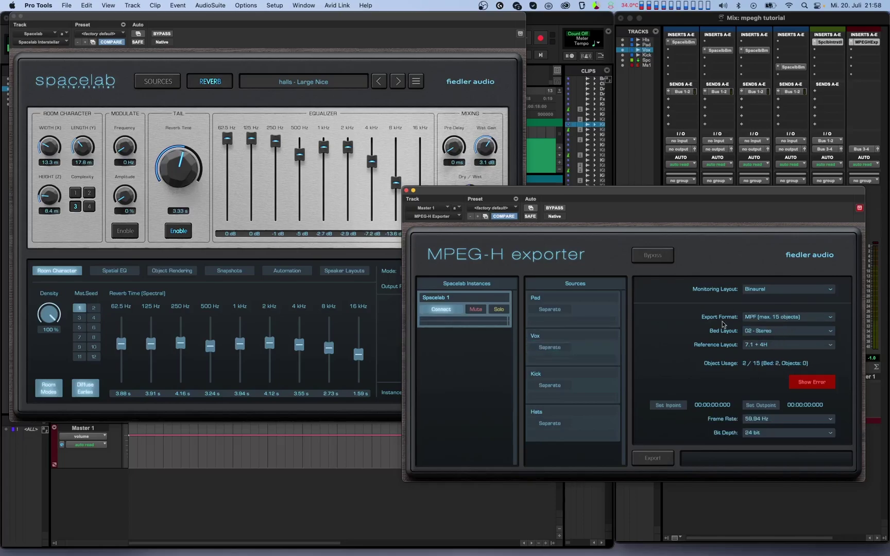
pyautogui.click(772, 318)
pyautogui.click(772, 329)
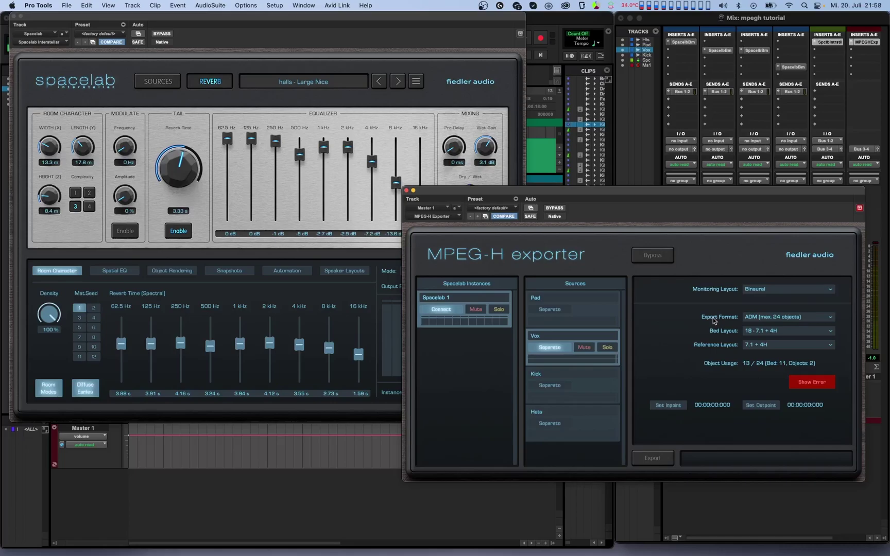
# Step: Review the MPEG-H bed layout options and the reference layouts, keeping the reference layout at 7.1 + 4H
pyautogui.click(758, 332)
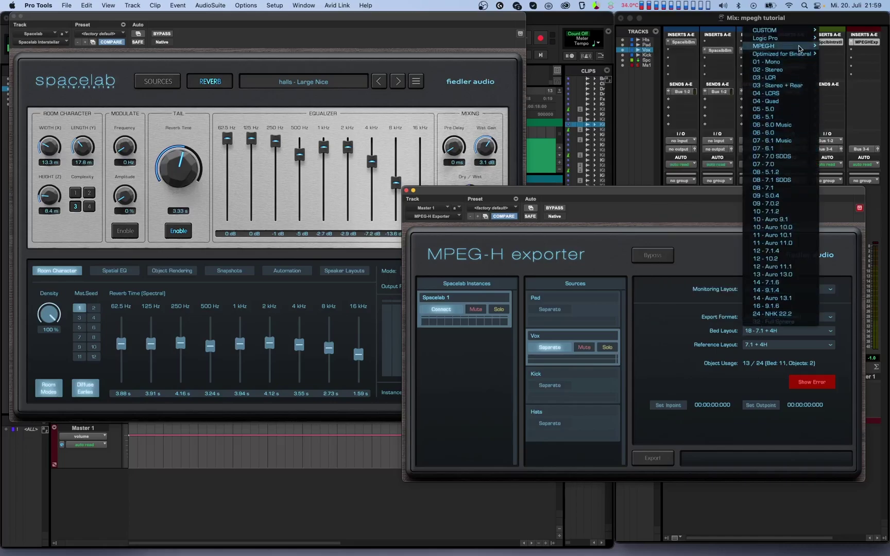
pyautogui.moveTo(799, 48)
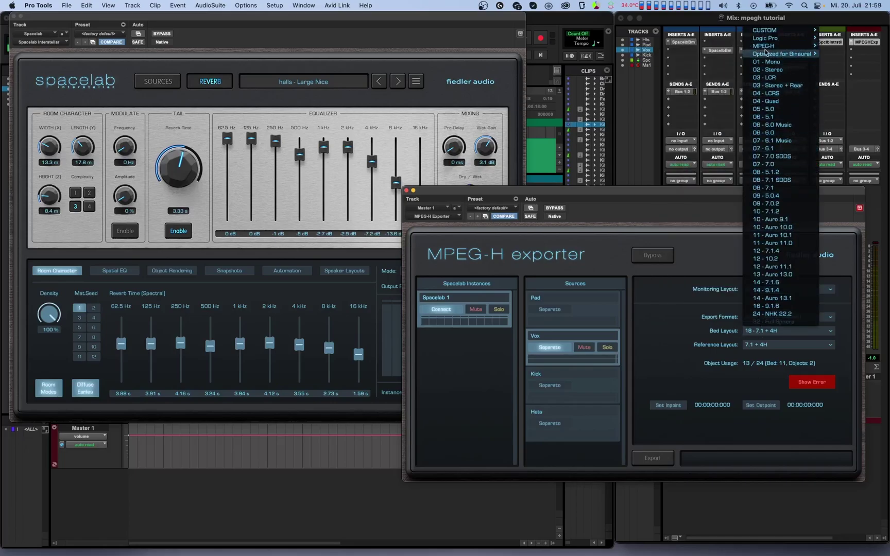
pyautogui.moveTo(762, 46)
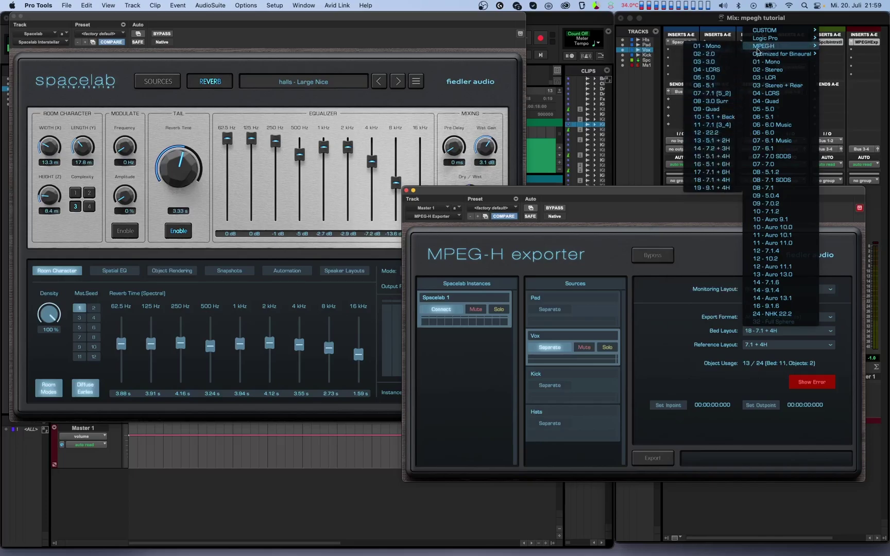
pyautogui.press('Escape')
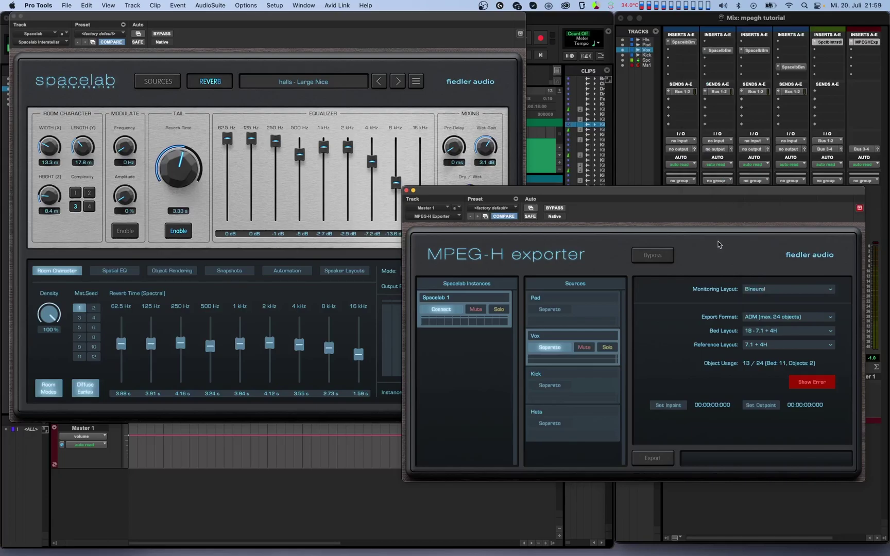
pyautogui.click(760, 345)
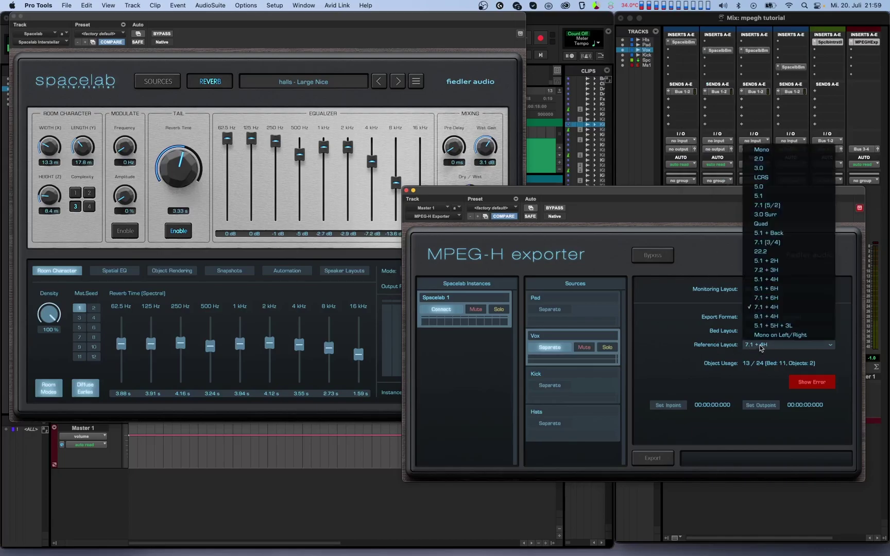
pyautogui.click(770, 307)
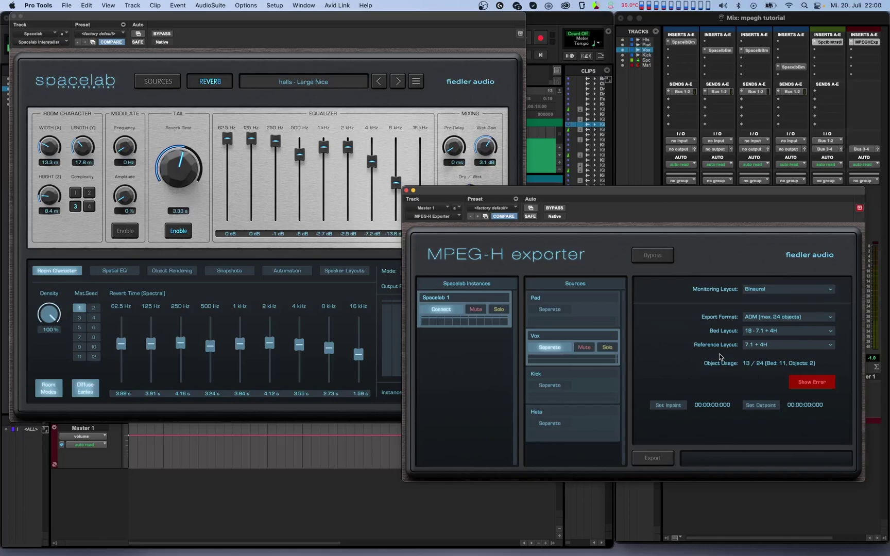
# Step: Review the exporter's error, then set the inpoint to 00:00:01:856 and the outpoint to 00:00:06:741 from timeline positions
pyautogui.click(795, 381)
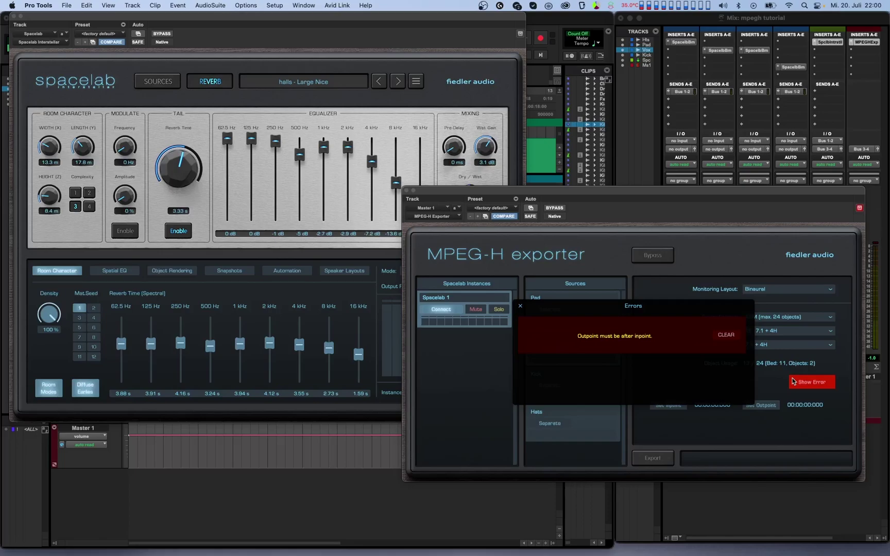
pyautogui.click(520, 306)
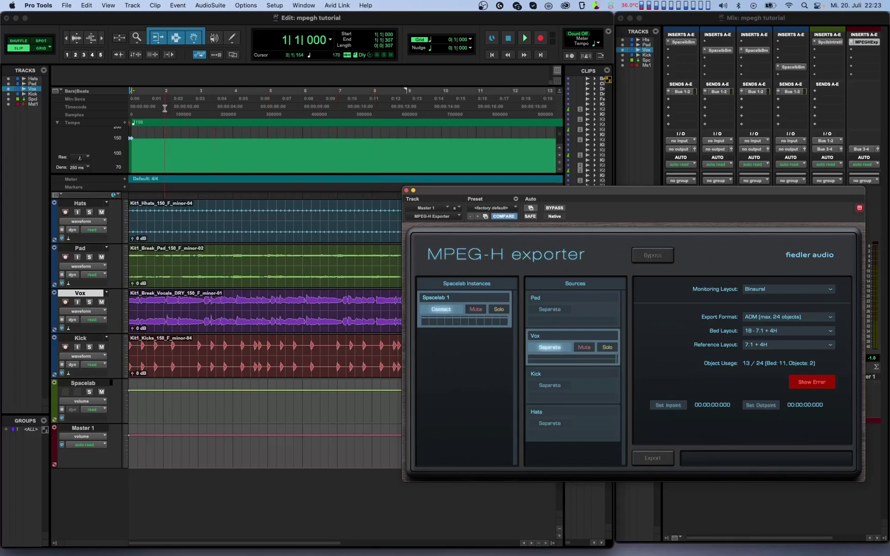
pyautogui.click(169, 123)
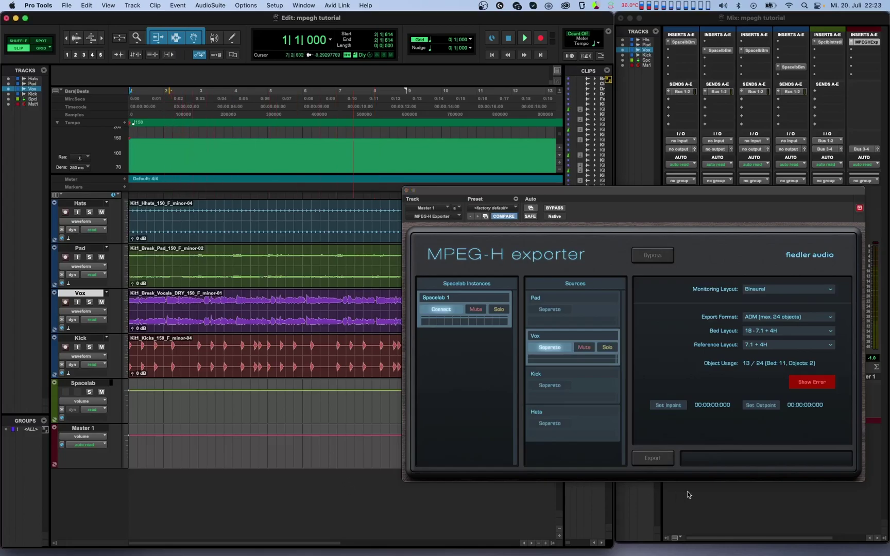
pyautogui.click(668, 405)
pyautogui.click(274, 123)
pyautogui.click(759, 406)
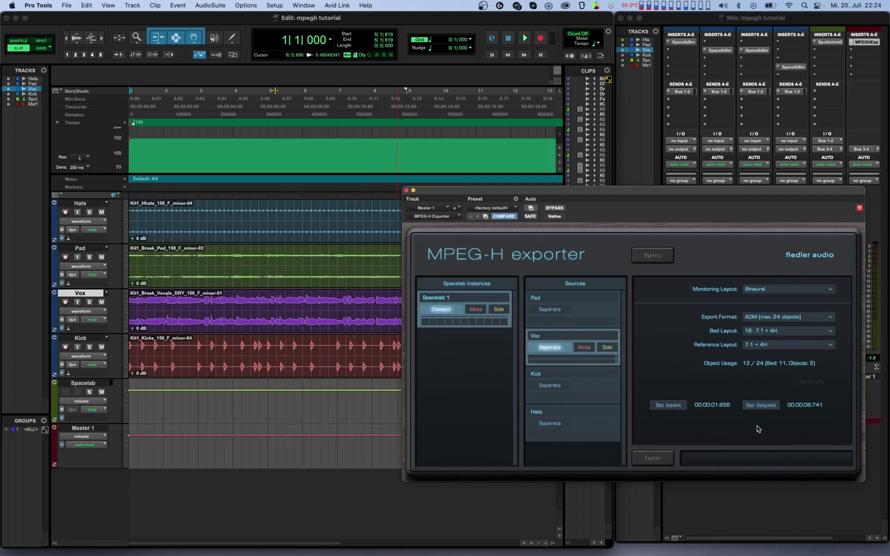
# Step: Switch the export format to MPF and review the frame rate and bit depth options, keeping 59.94 Hz and 24 bit
pyautogui.click(754, 318)
pyautogui.click(759, 337)
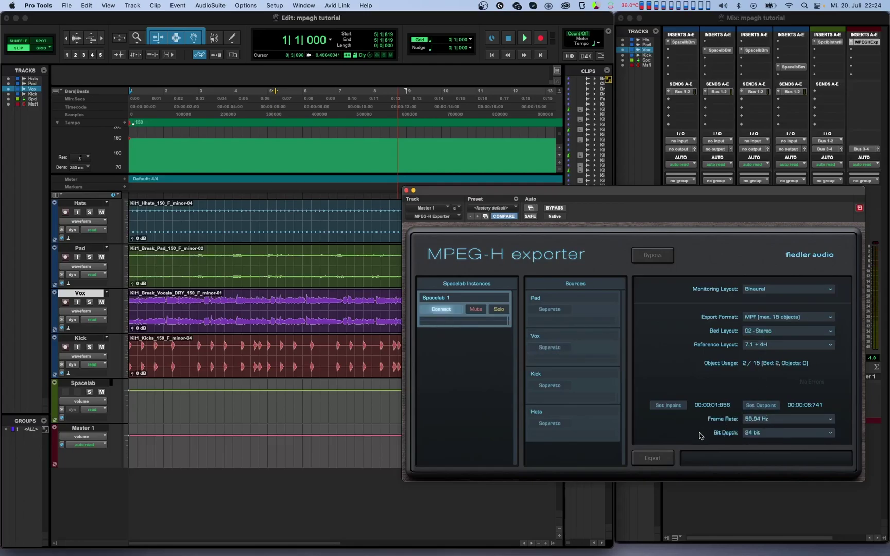
pyautogui.click(747, 419)
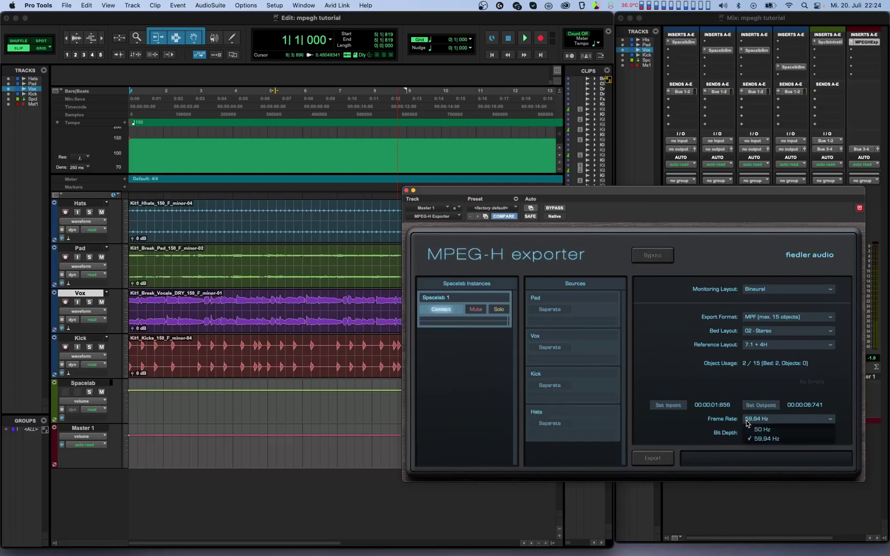
pyautogui.click(713, 424)
pyautogui.click(758, 435)
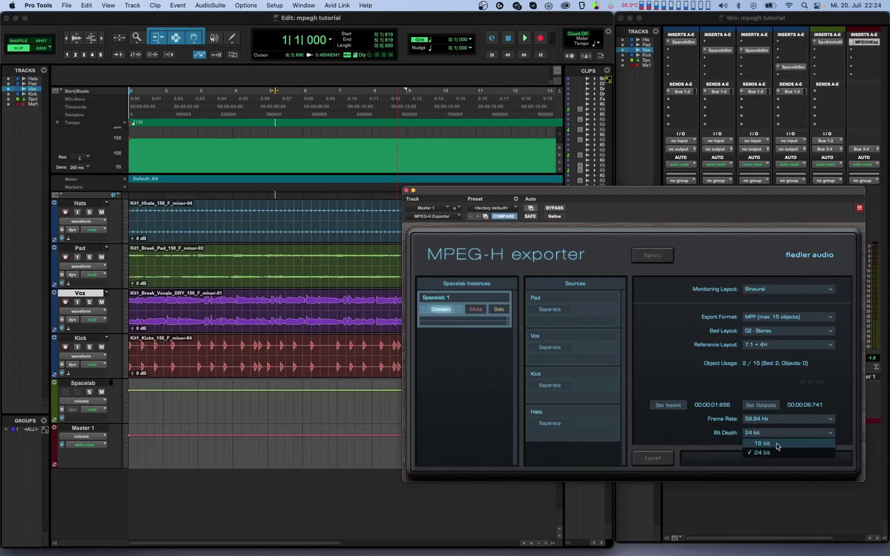
pyautogui.click(720, 427)
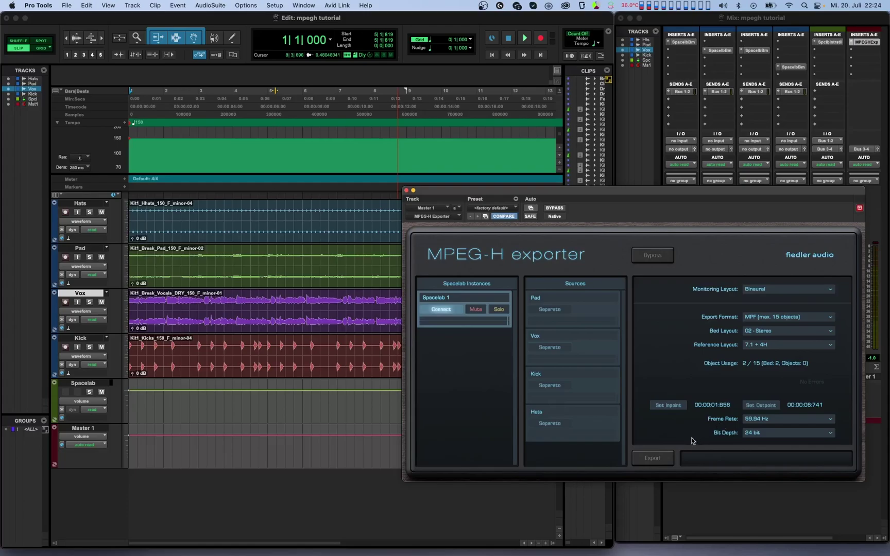
# Step: Arm the MPEG-H export under the file name mpegh in the mpegh files folder
pyautogui.click(661, 461)
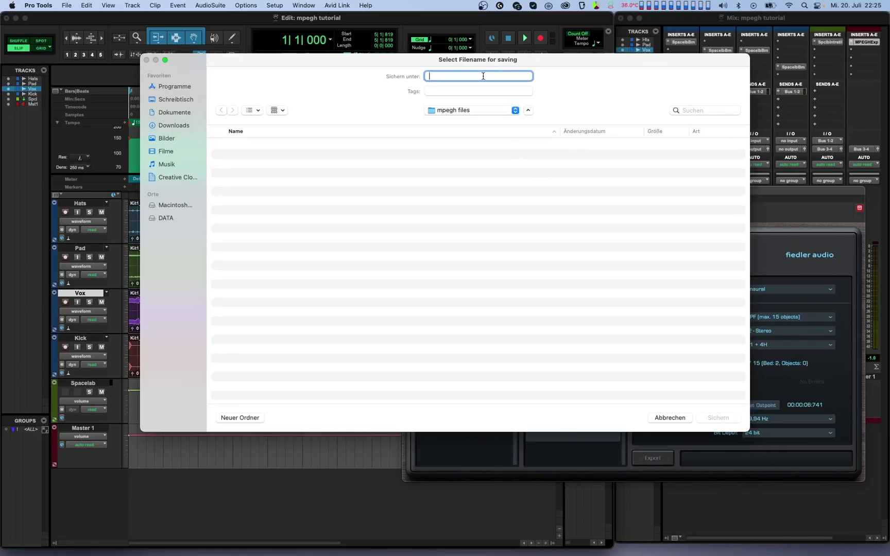
pyautogui.write('mpegh')
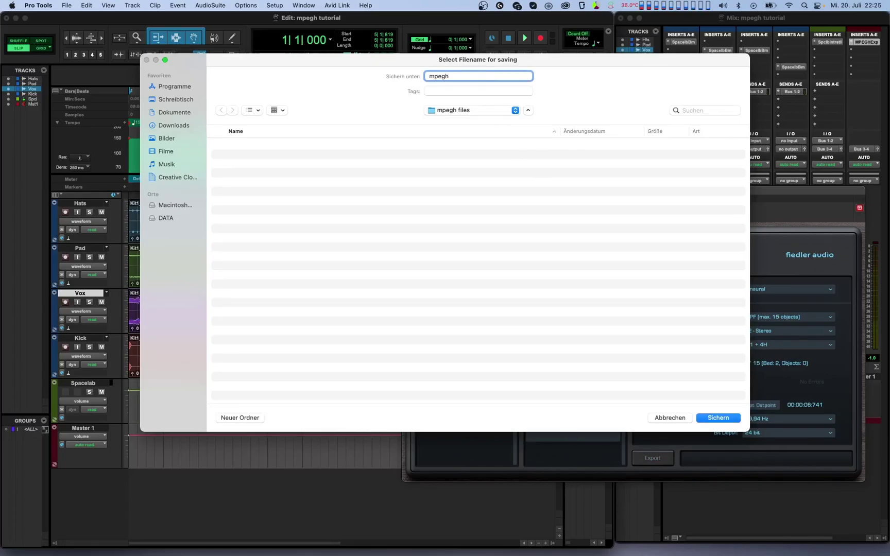
pyautogui.click(718, 418)
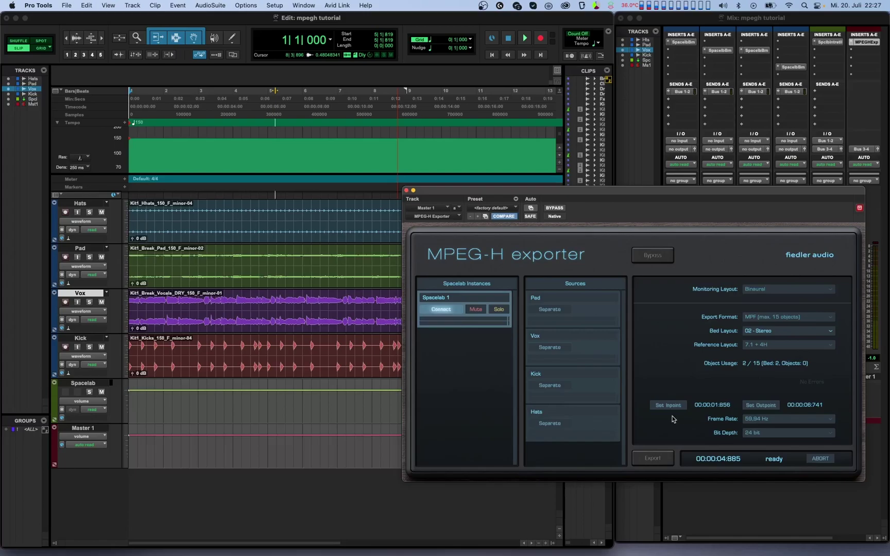
# Step: Place the playhead ahead of the export inpoint and play the session past the outpoint to record the export in real time
pyautogui.click(491, 56)
pyautogui.click(144, 112)
pyautogui.click(148, 138)
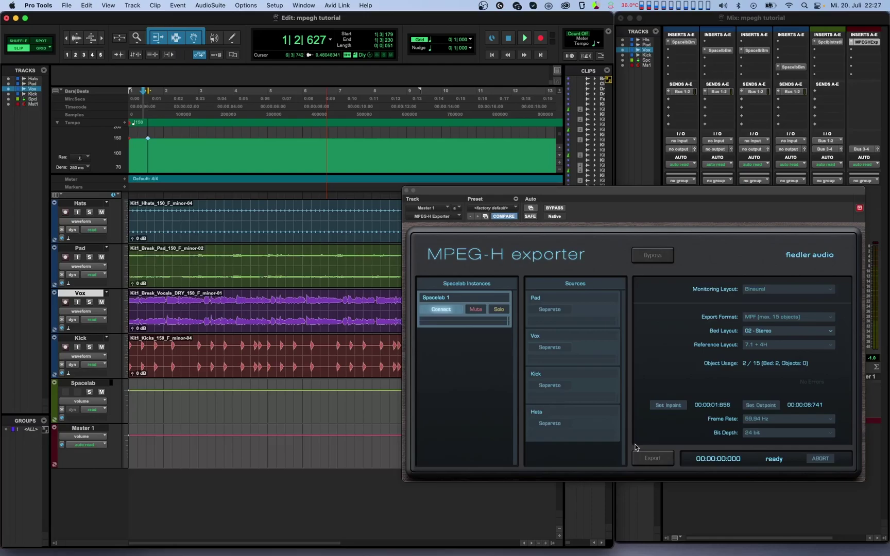
pyautogui.press('space')
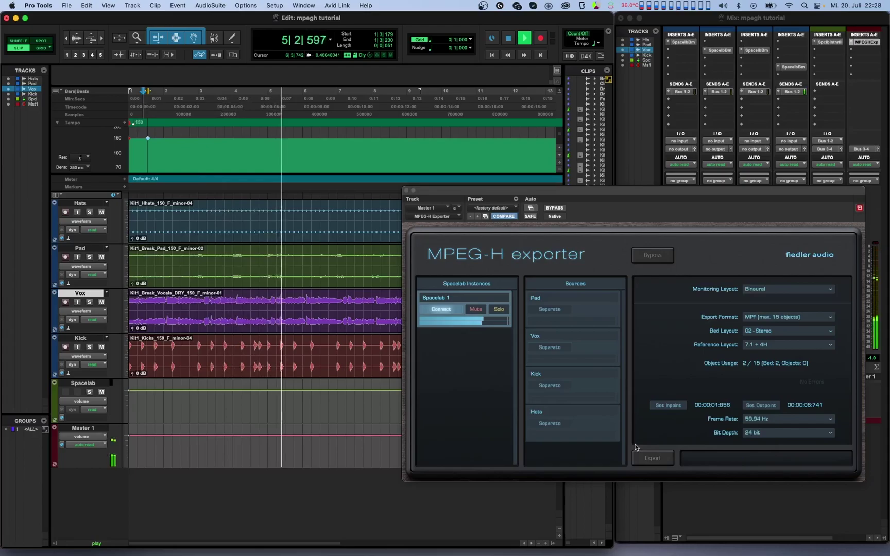
pyautogui.press('space')
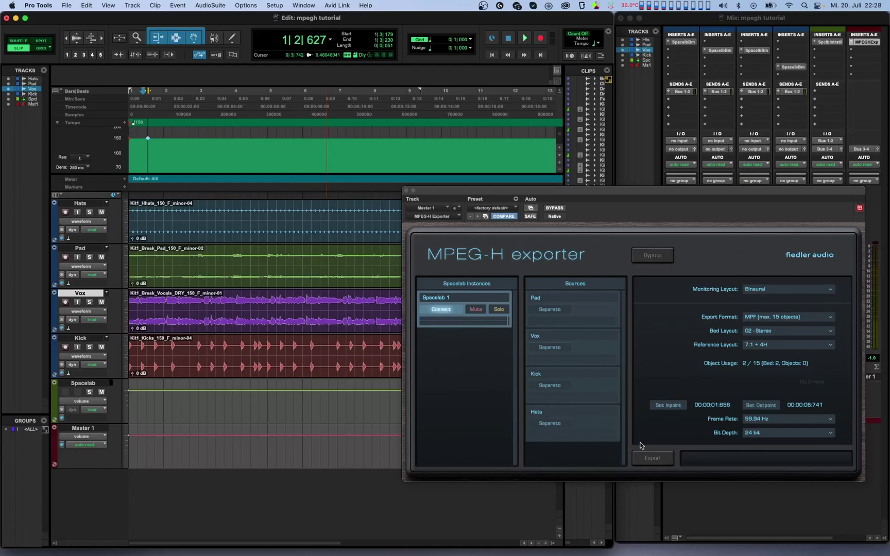
# Step: Arm a second MPEG-H export under the file name mpegh2 in the mpegh files folder
pyautogui.click(639, 456)
pyautogui.write('m')
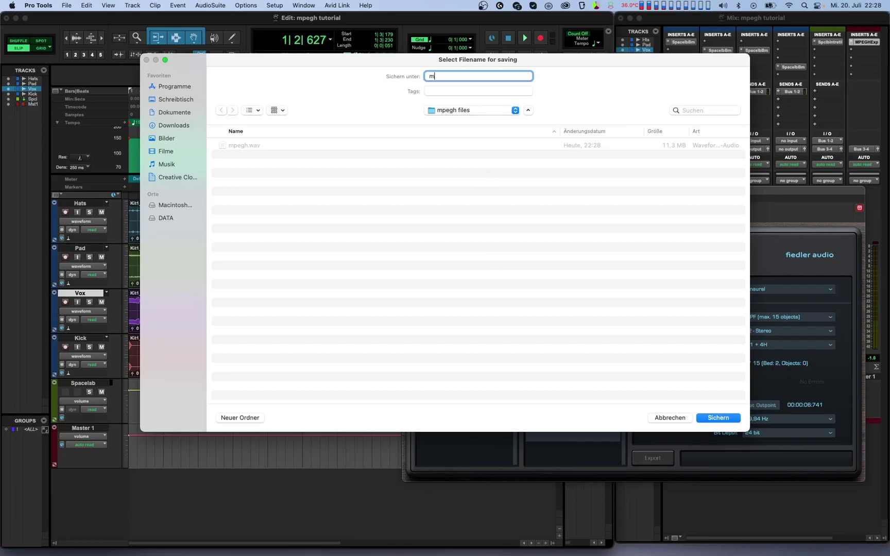
pyautogui.write('pegh2')
pyautogui.click(721, 418)
# Step: Bounce the mix offline under the name mix as a 24-bit, 48 kHz interleaved WAV to run the armed export
pyautogui.click(70, 5)
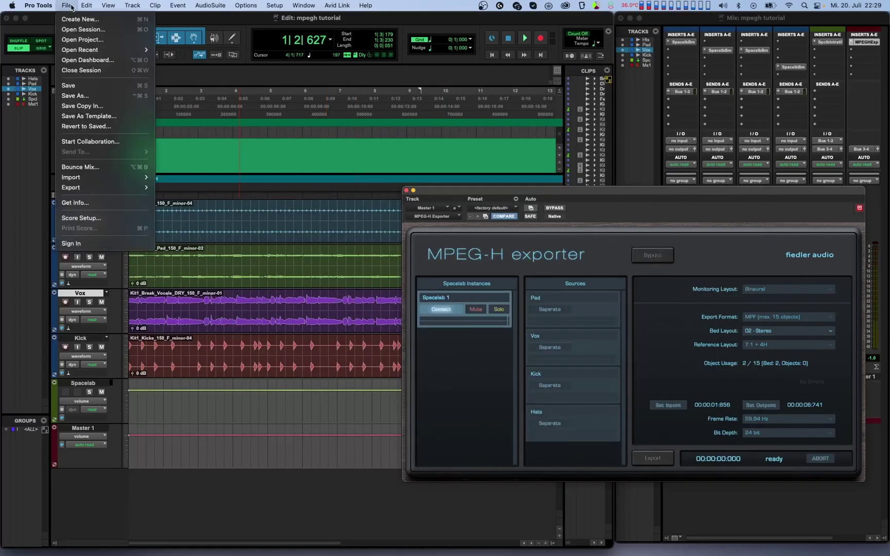
pyautogui.click(95, 167)
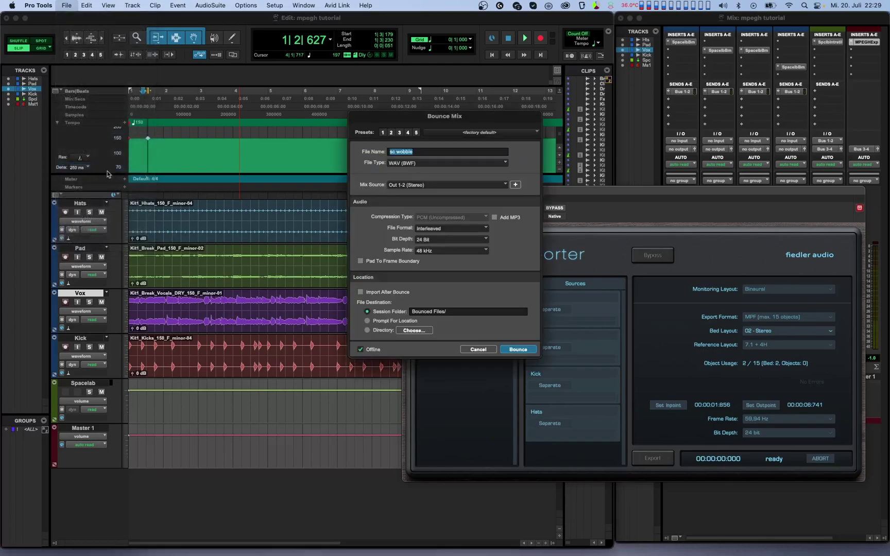
pyautogui.write('mix')
pyautogui.click(510, 350)
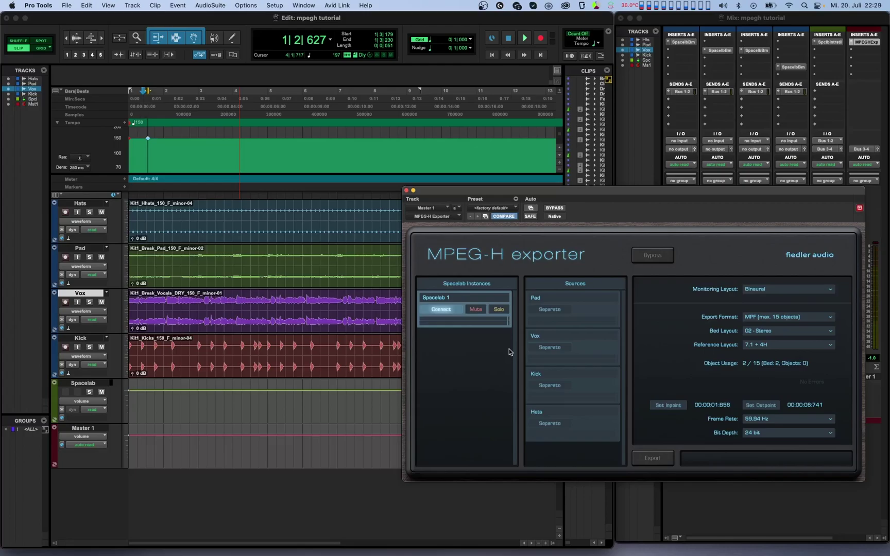
# Step: Try the host's plug-in bypass on the MPEG-H exporter during playback with the mixer faders uncovered, and switch it off again
pyautogui.click(549, 209)
pyautogui.press('space')
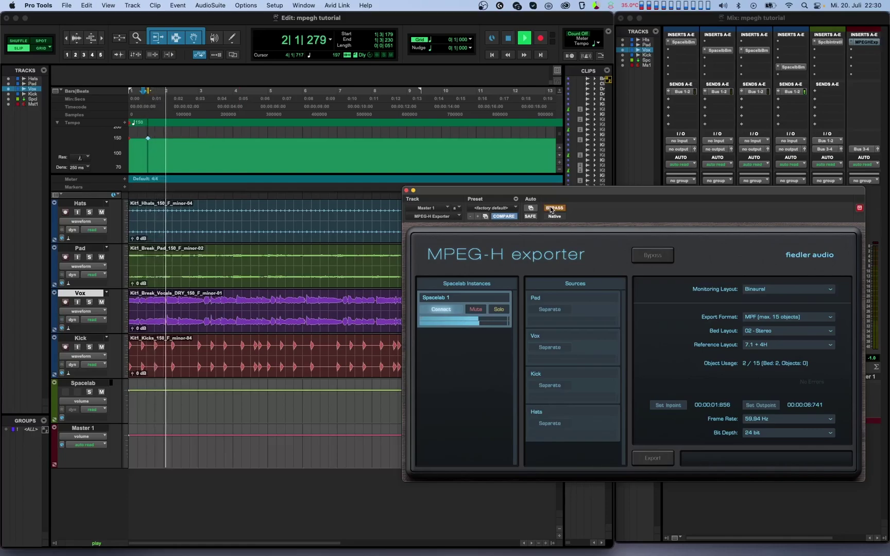
pyautogui.moveTo(583, 194); pyautogui.dragTo(386, 185)
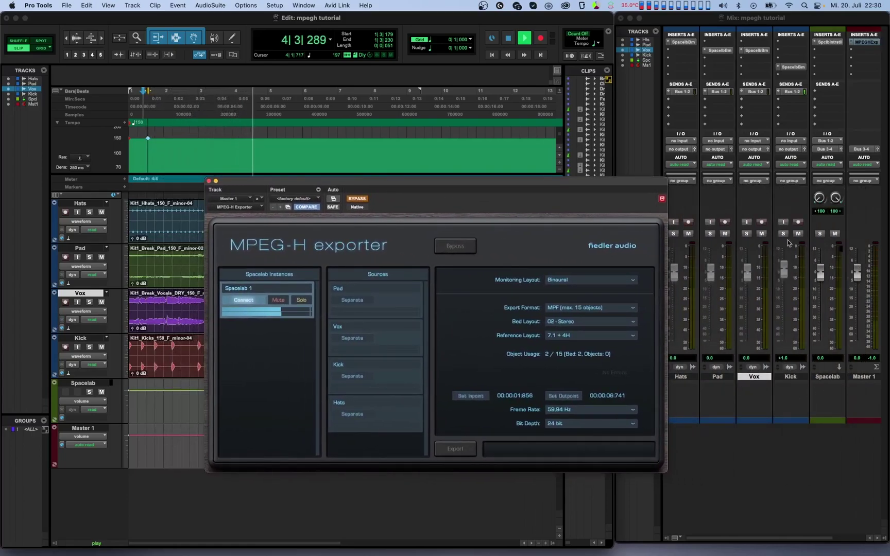
pyautogui.click(361, 199)
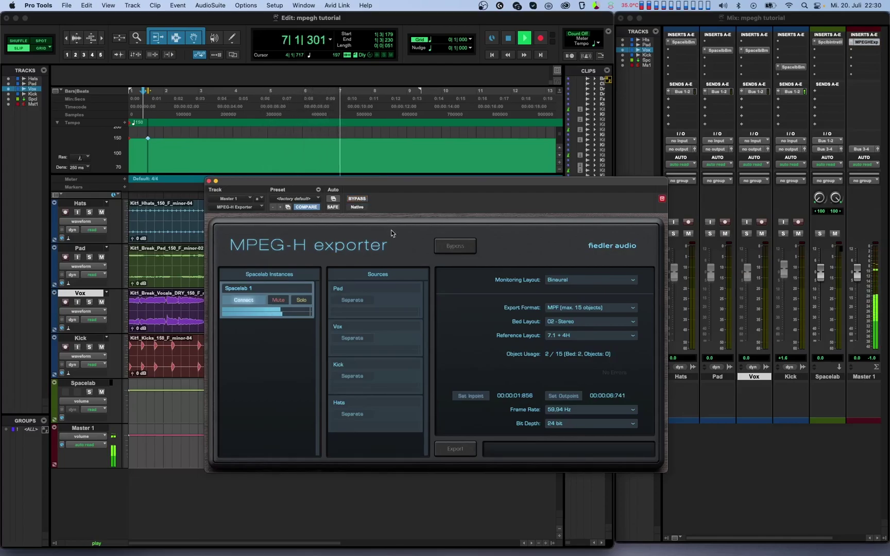
pyautogui.press('space')
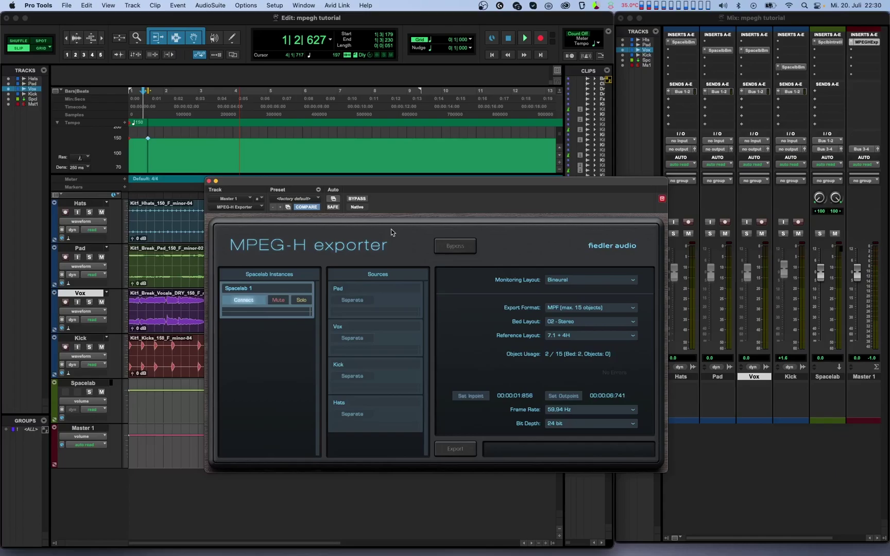
# Step: Play the session and try the MPEG-H exporter's own internal bypass on and off before stopping playback
pyautogui.press('space')
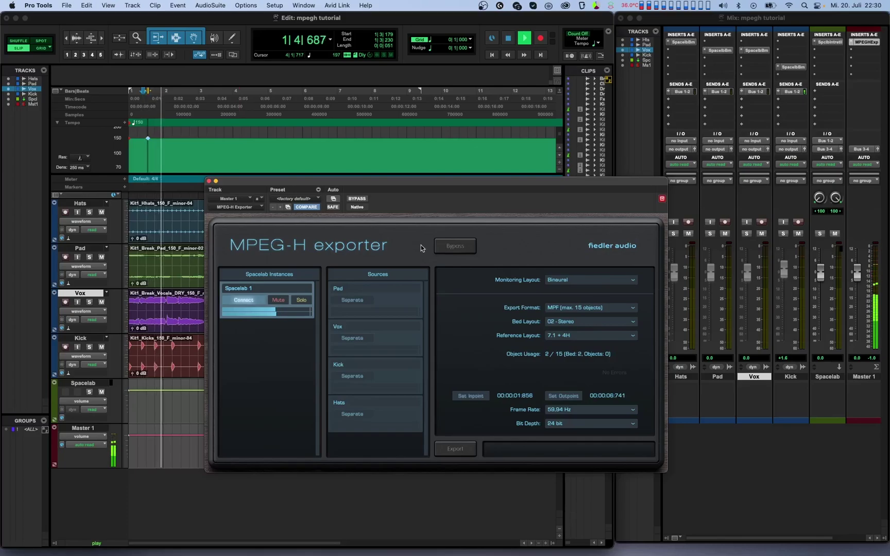
pyautogui.click(441, 250)
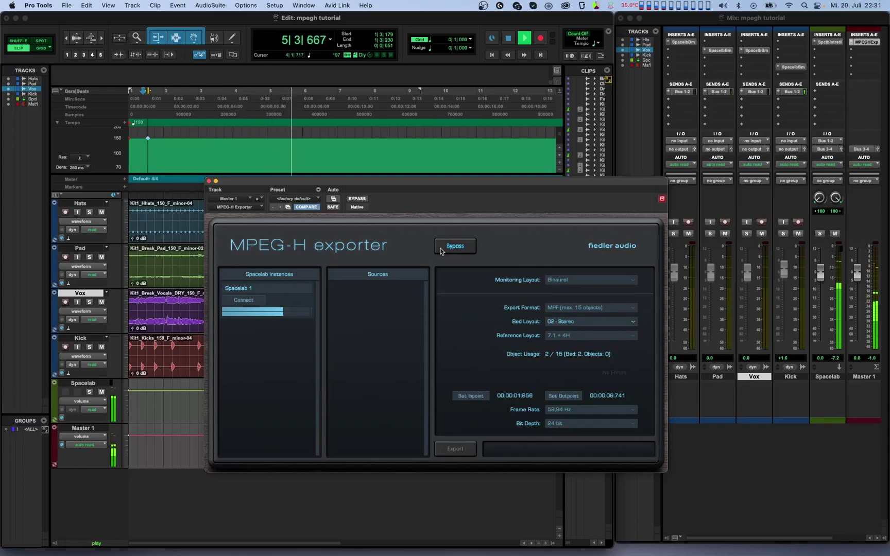
pyautogui.click(441, 250)
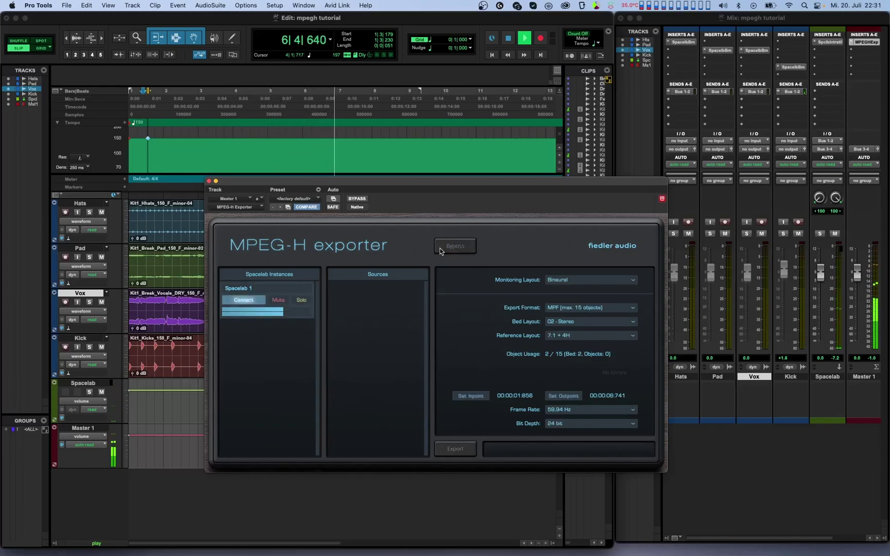
pyautogui.press('space')
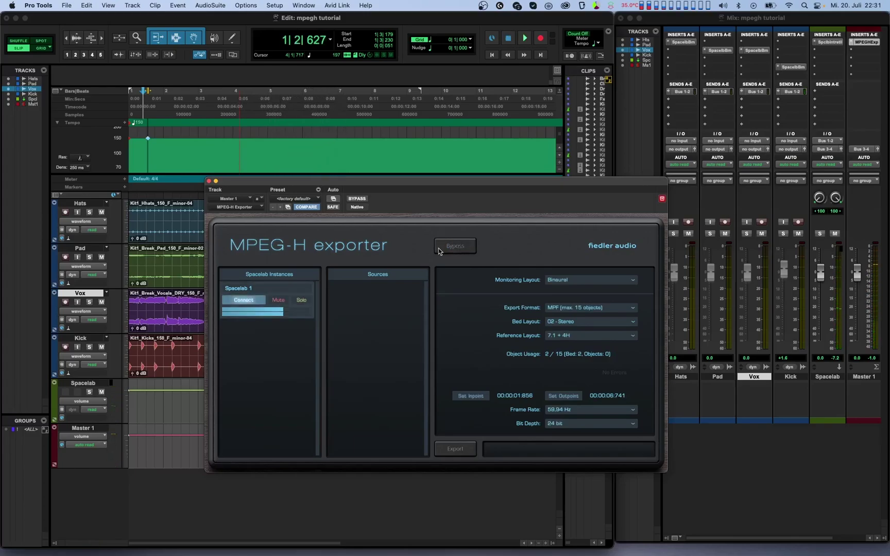